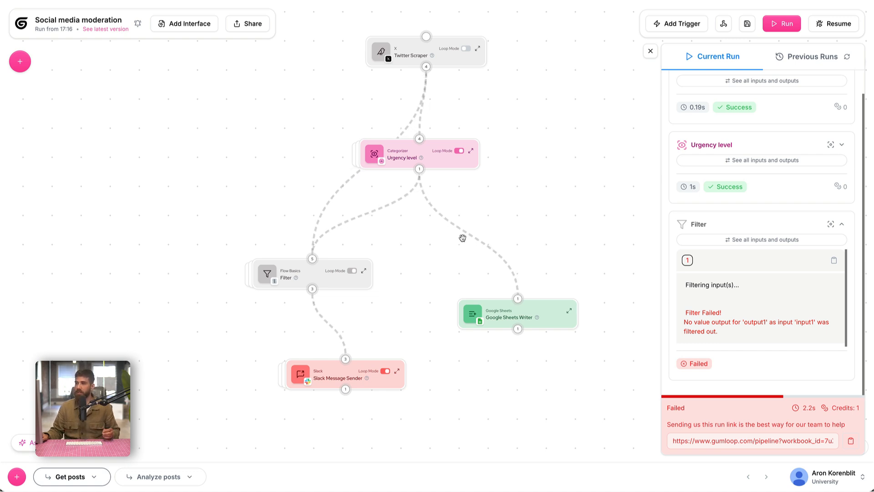
# Open the Analyze posts flow and examine its postContent, postURL and postAuthor input nodes.
pyautogui.click(167, 481)
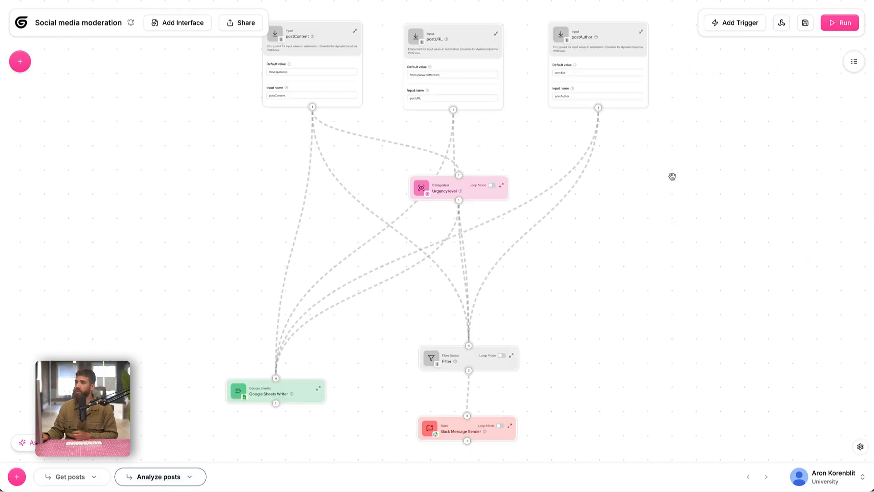
pyautogui.scroll(3, 242, 222)
pyautogui.scroll(5, 242, 222)
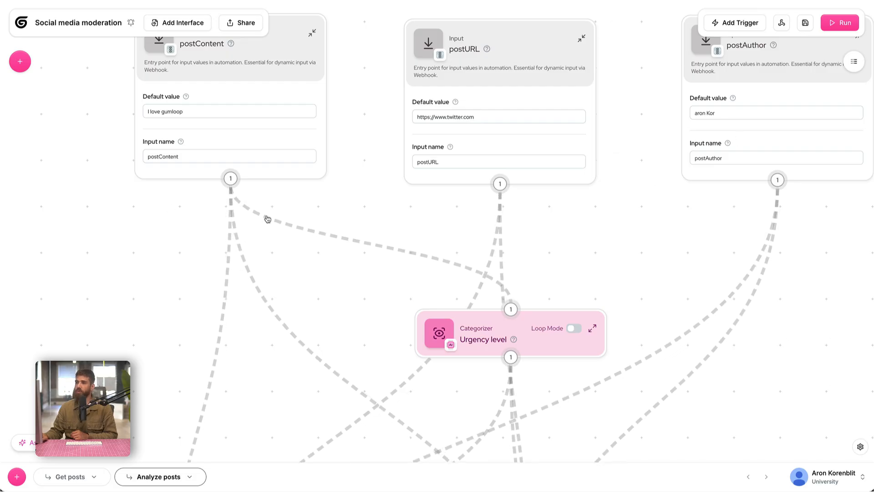
pyautogui.moveTo(142, 231); pyautogui.dragTo(105, 256)
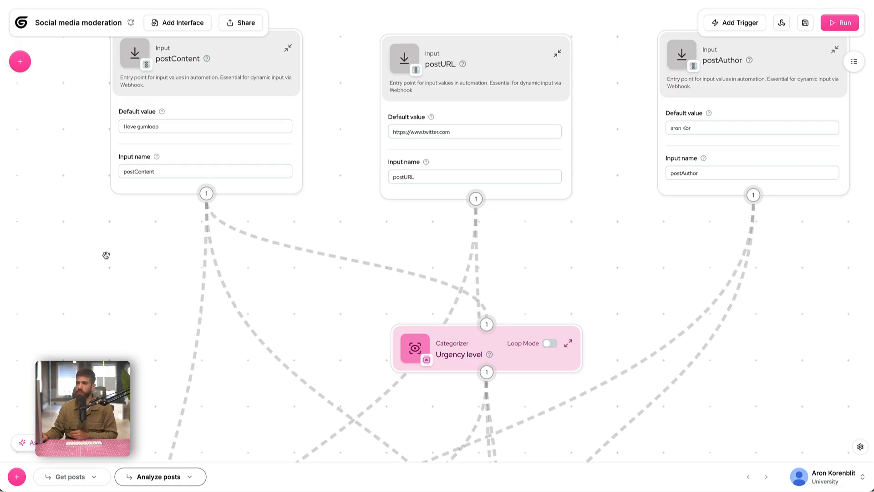
pyautogui.moveTo(243, 77)
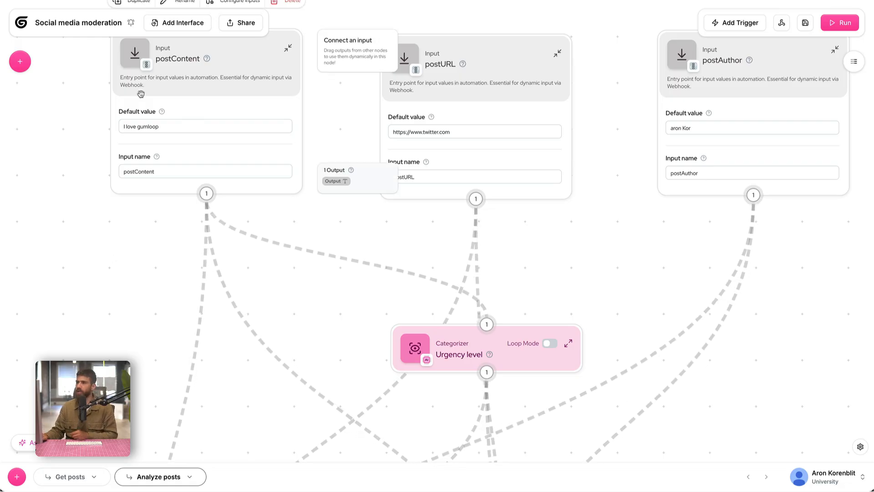
pyautogui.moveTo(530, 120)
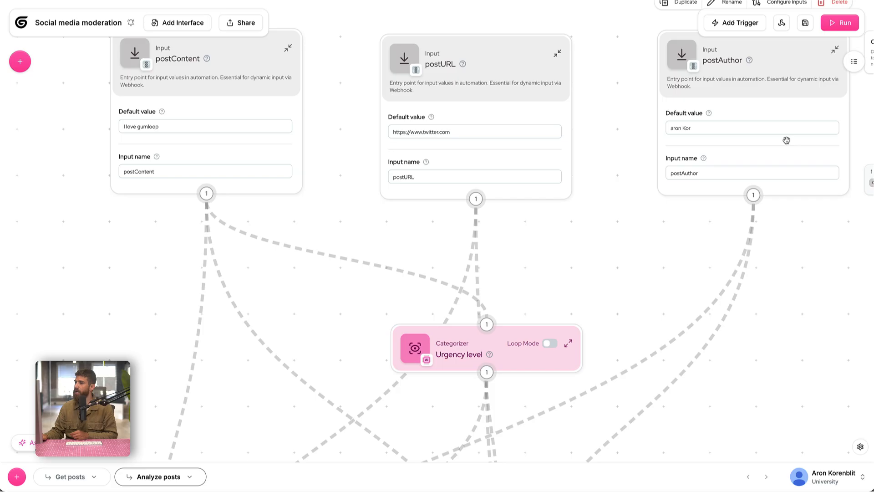
pyautogui.moveTo(612, 257); pyautogui.dragTo(605, 149)
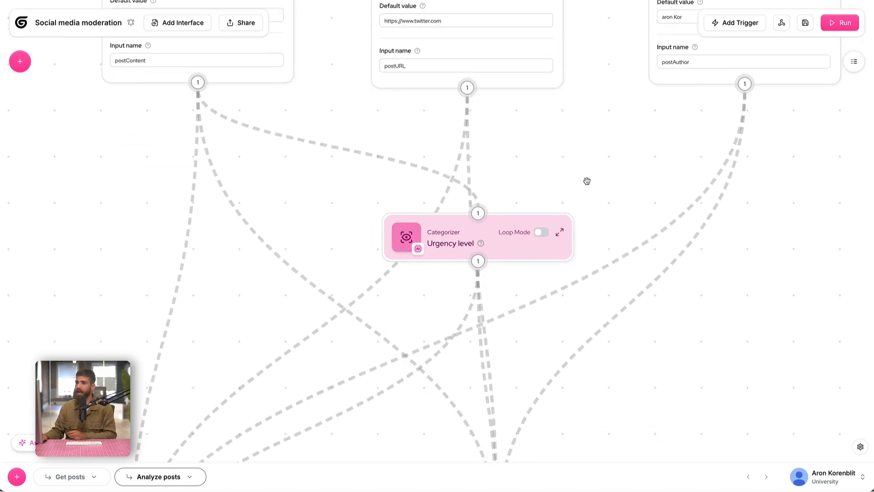
# Examine the Urgency level categorizer's context and categories, and look over the Google Sheets Writer, Filter and Slack Message Sender nodes below it.
pyautogui.click(482, 246)
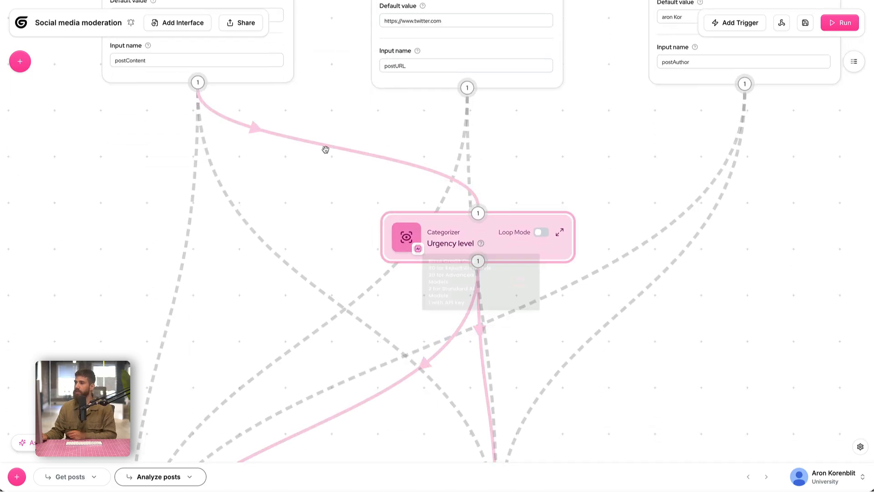
pyautogui.click(559, 231)
pyautogui.moveTo(157, 302); pyautogui.dragTo(166, 131)
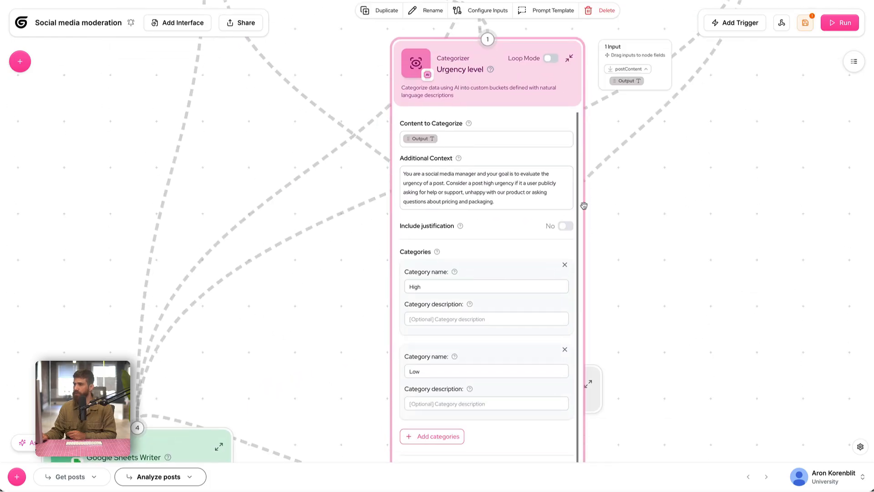
pyautogui.scroll(-1, 535, 270)
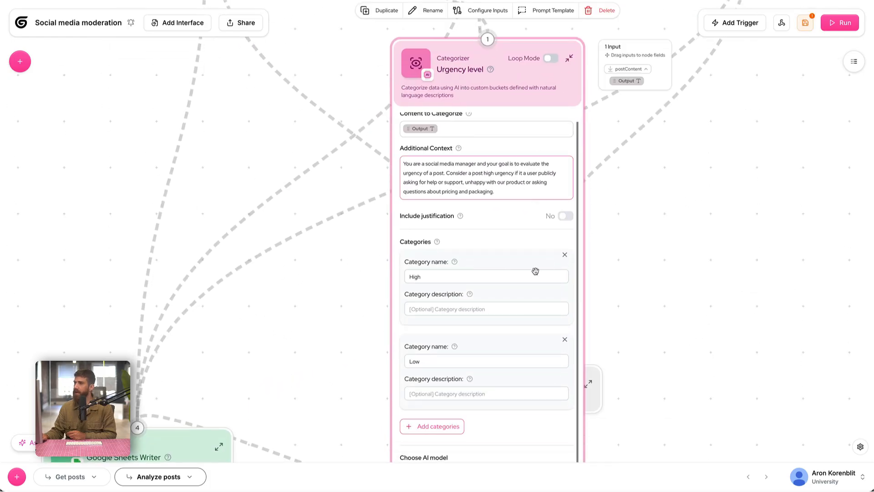
pyautogui.click(569, 58)
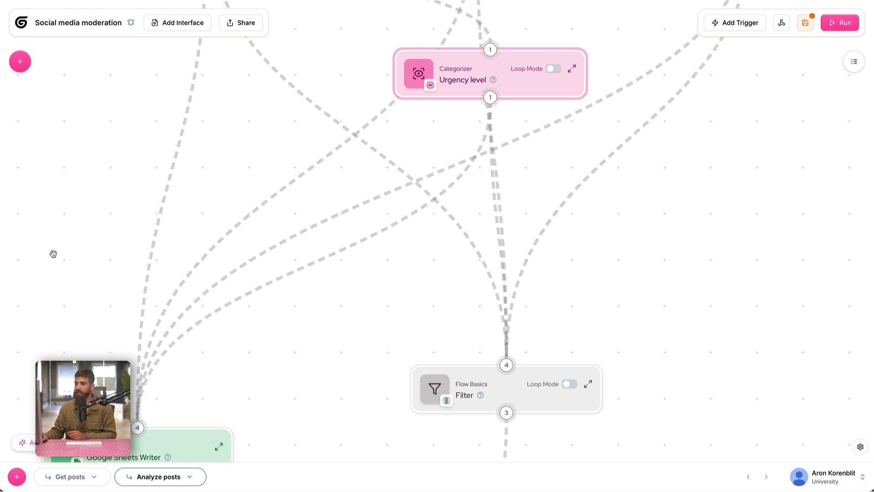
pyautogui.moveTo(53, 253); pyautogui.dragTo(139, 97)
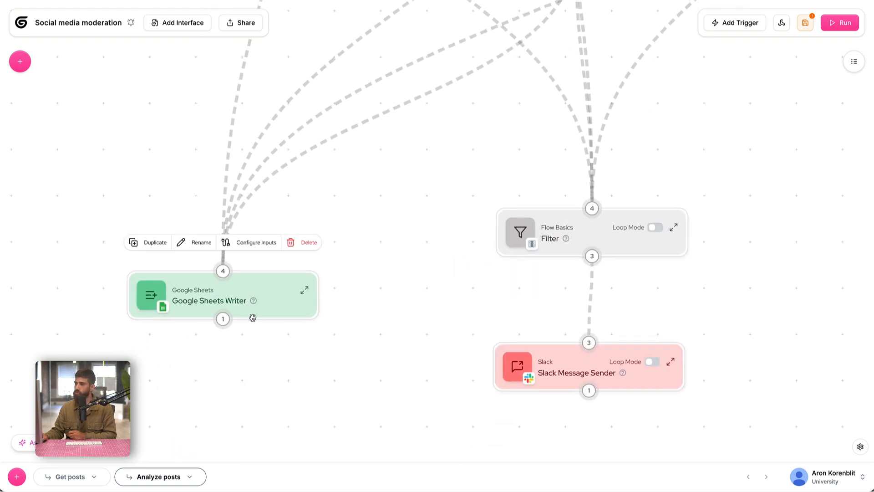
pyautogui.hscroll(5, 392, 306)
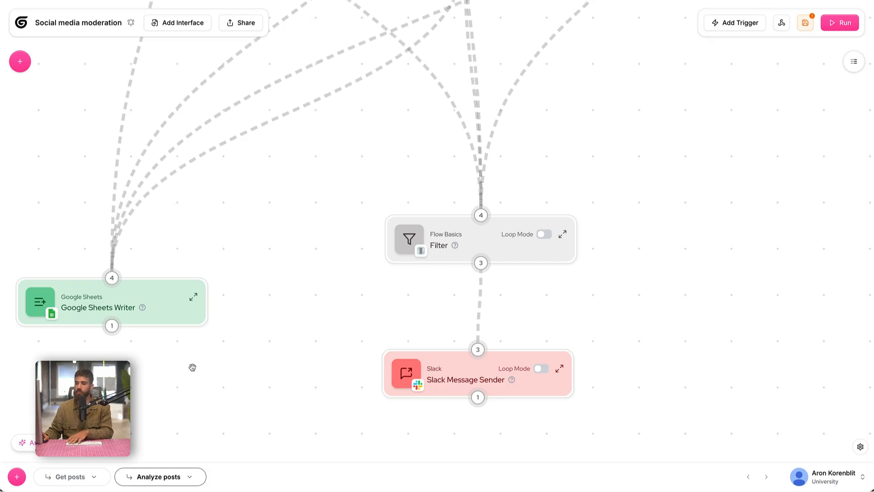
# Delete the Urgency level, Filter, Google Sheets Writer and Slack Message Sender nodes from the Get posts flow, leaving only Twitter Scraper.
pyautogui.click(54, 475)
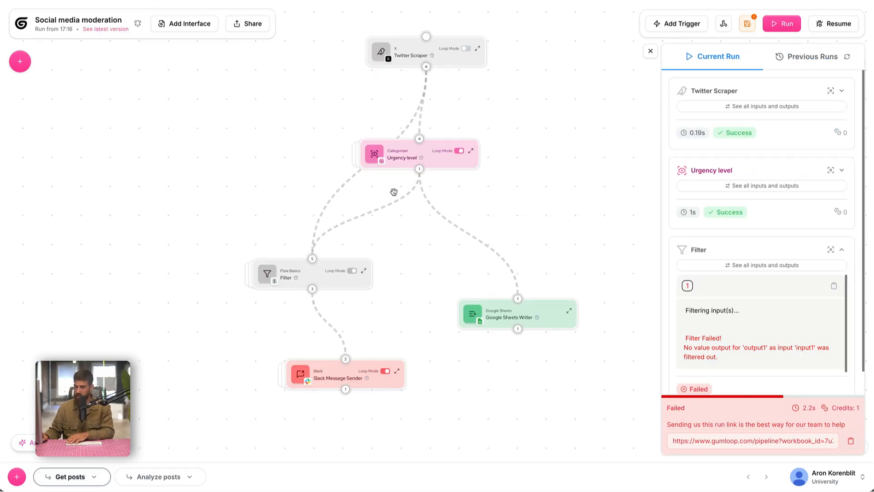
pyautogui.click(396, 159)
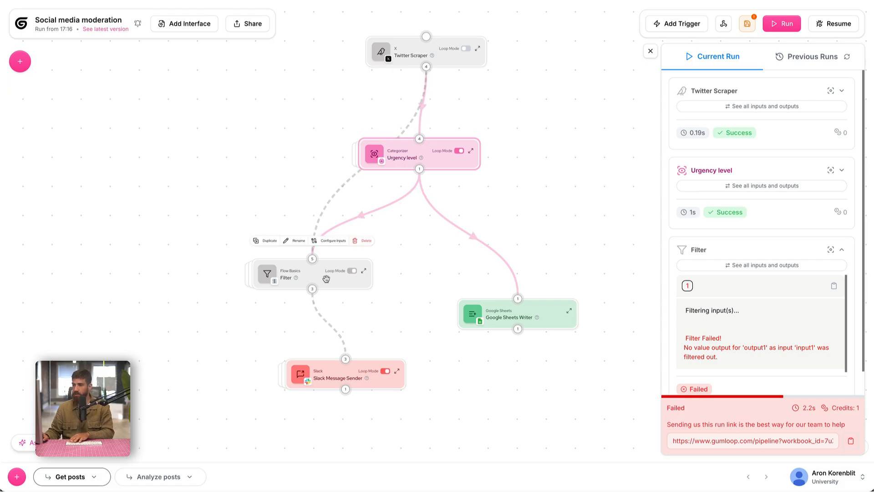
pyautogui.moveTo(248, 150); pyautogui.dragTo(573, 412)
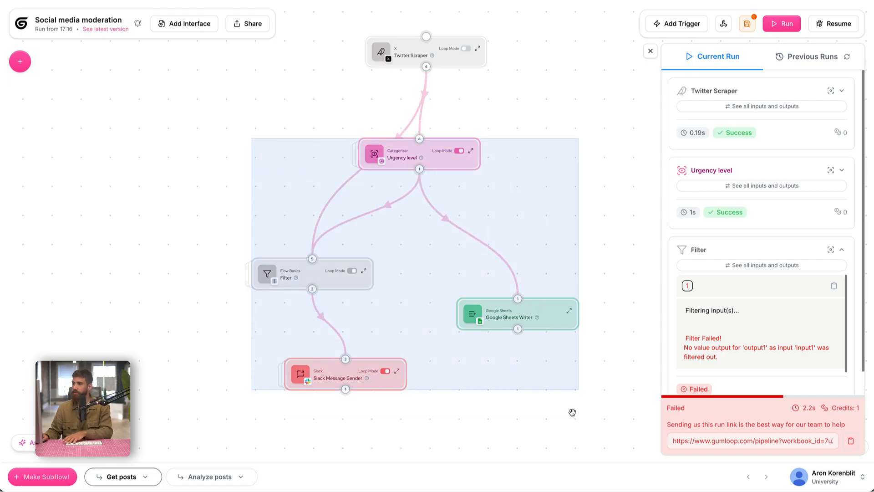
pyautogui.press('BackSpace')
pyautogui.moveTo(426, 130); pyautogui.dragTo(431, 160)
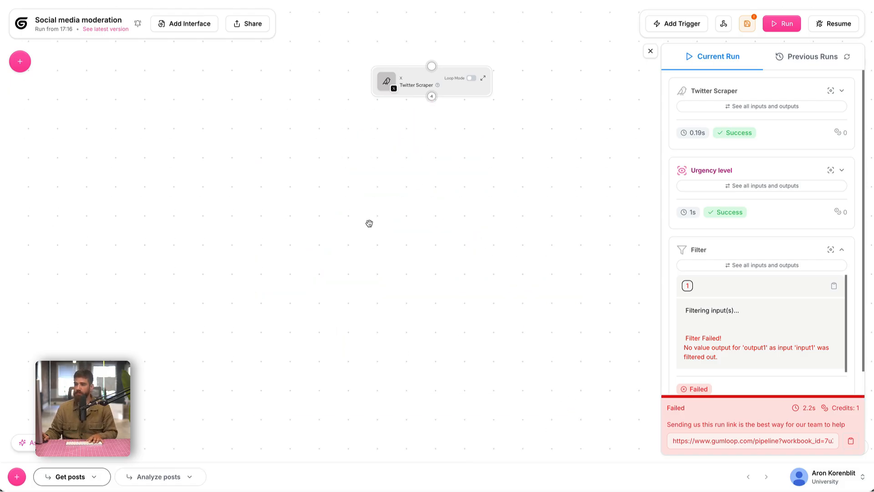
# Add the workbook's Analyze posts subflow to the canvas below the Twitter Scraper node.
pyautogui.click(19, 61)
pyautogui.doubleClick(53, 88)
pyautogui.press('BackSpace')
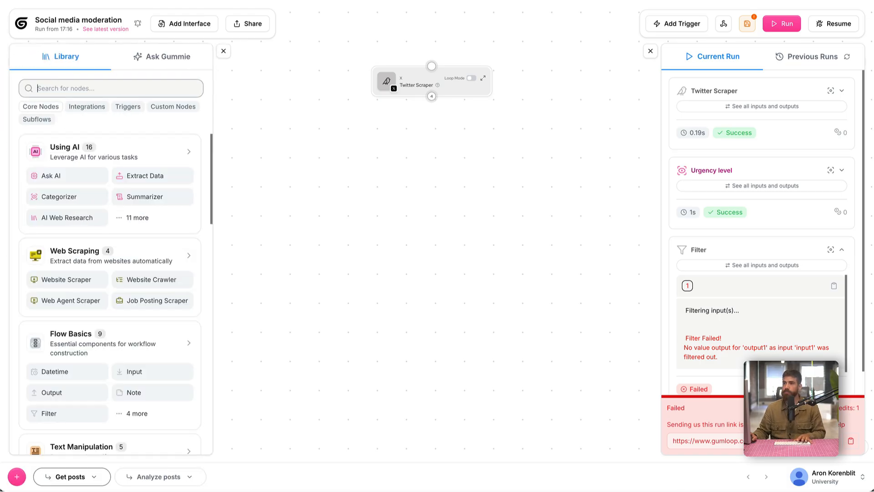
pyautogui.click(50, 120)
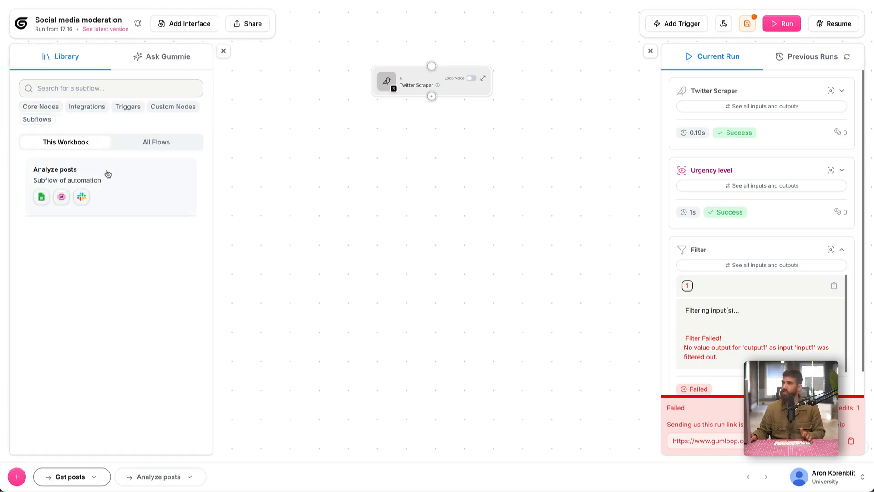
pyautogui.moveTo(107, 173); pyautogui.dragTo(428, 159)
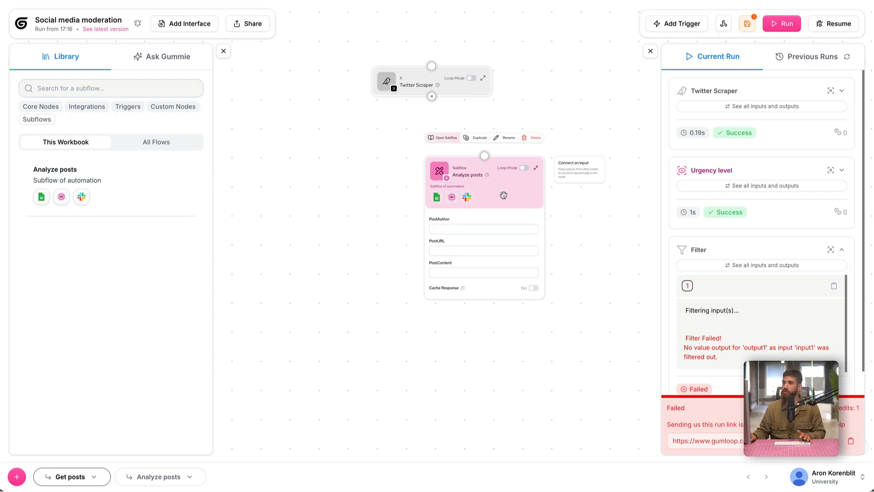
pyautogui.click(223, 52)
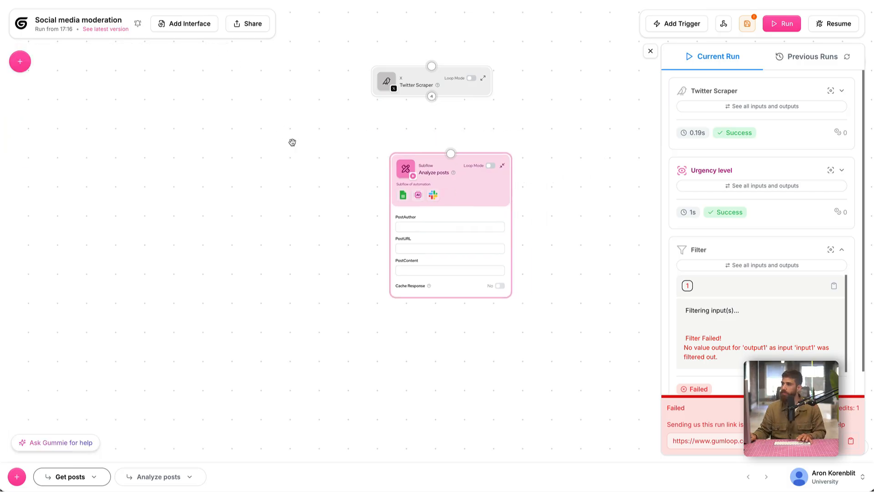
# Connect Twitter Scraper to the Analyze posts subflow and map Post Author, Post Url and Post Content to its PostAuthor, PostURL and PostContent fields.
pyautogui.moveTo(435, 186); pyautogui.dragTo(405, 179)
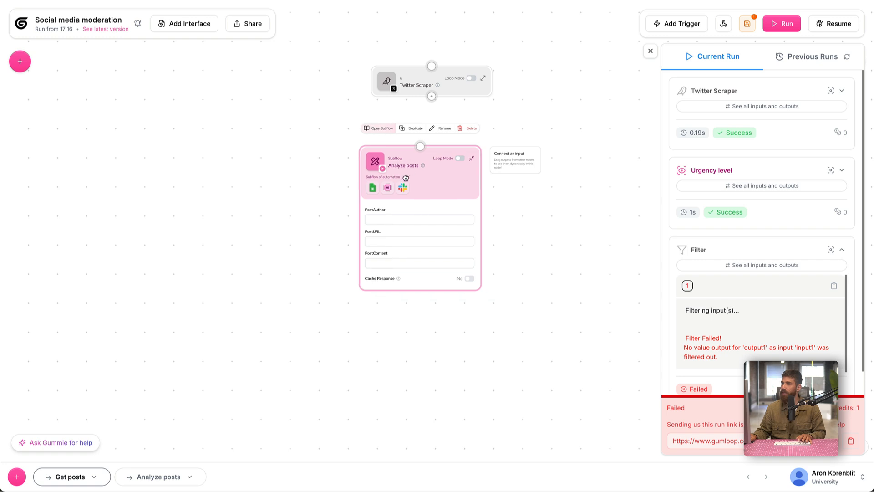
pyautogui.click(419, 144)
pyautogui.scroll(-2, 332, 171)
pyautogui.scroll(2, 495, 206)
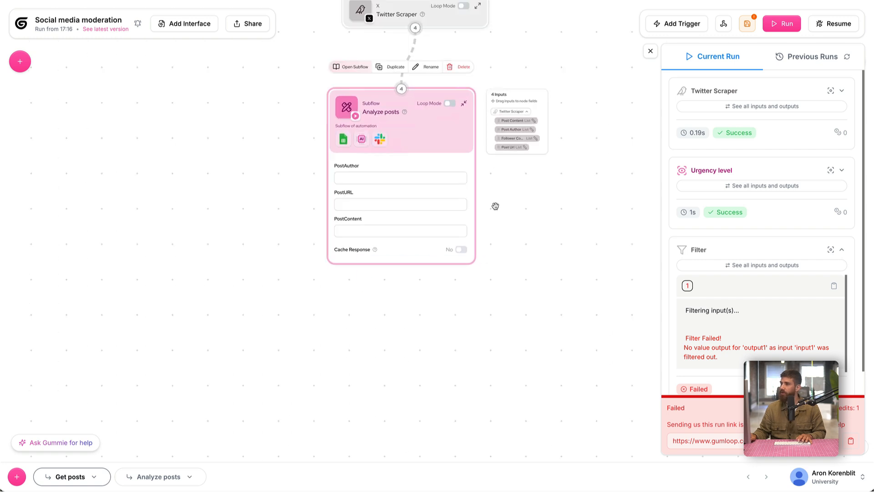
pyautogui.scroll(2, 495, 206)
pyautogui.moveTo(514, 94); pyautogui.dragTo(322, 237)
pyautogui.moveTo(524, 106); pyautogui.dragTo(351, 171)
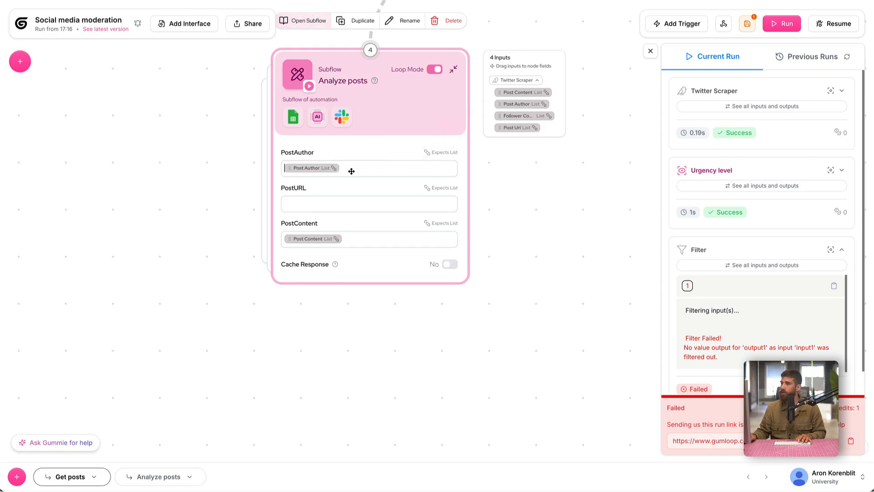
pyautogui.moveTo(519, 123); pyautogui.dragTo(329, 204)
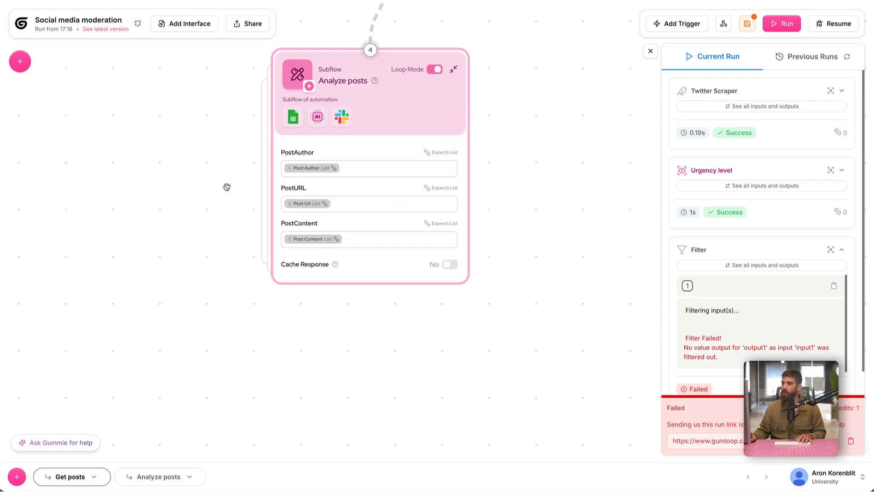
# Find the Error Shield node in the library and wrap it around the Analyze posts subflow.
pyautogui.scroll(-2, 226, 187)
pyautogui.moveTo(220, 158); pyautogui.dragTo(275, 203)
pyautogui.moveTo(362, 169); pyautogui.dragTo(399, 170)
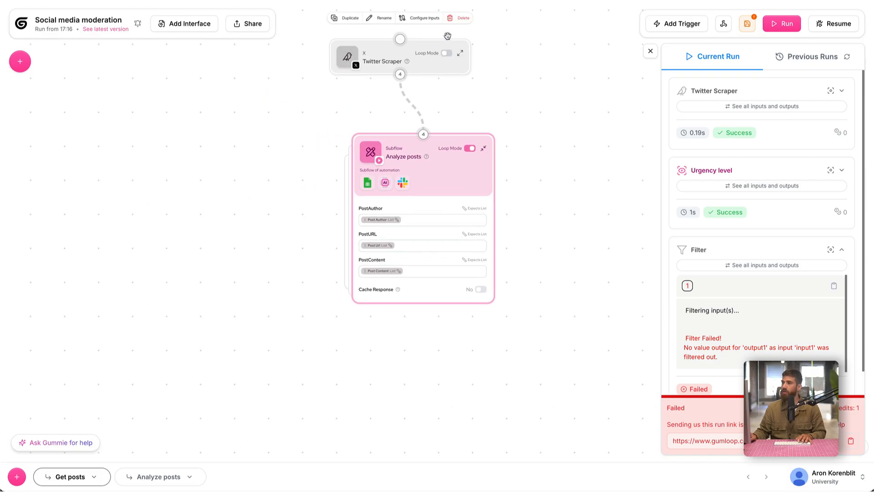
pyautogui.click(20, 63)
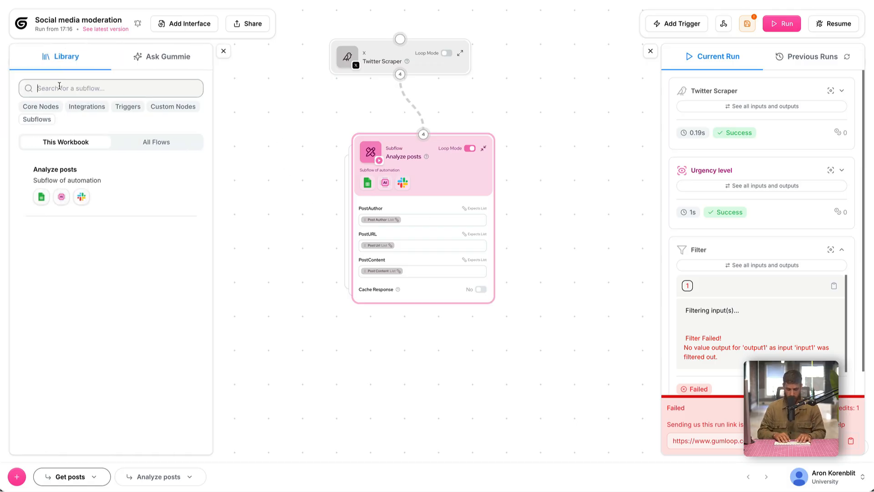
pyautogui.write('error')
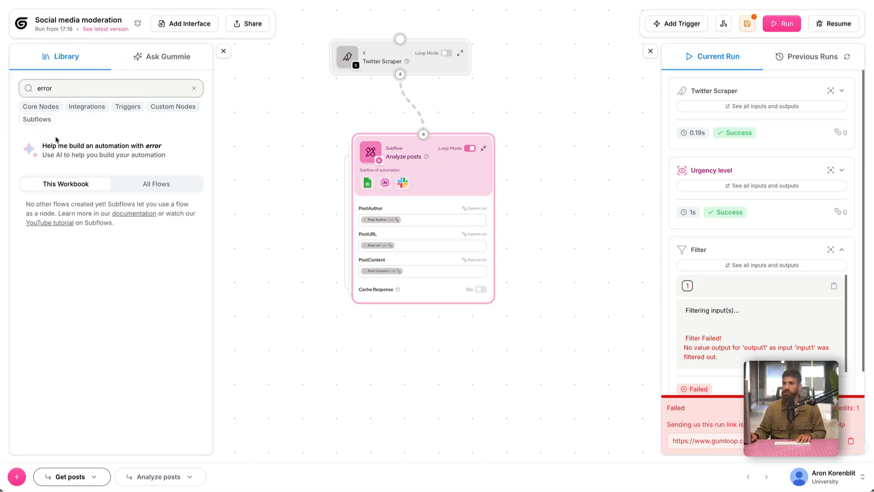
pyautogui.moveTo(73, 286); pyautogui.dragTo(443, 208)
pyautogui.click(224, 50)
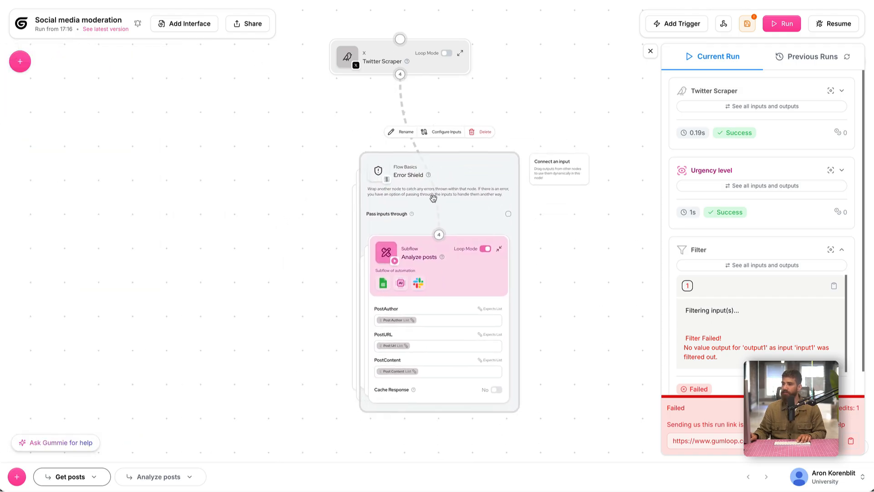
# Look over the nodes inside the Analyze posts flow and return to the Get posts flow.
pyautogui.click(158, 476)
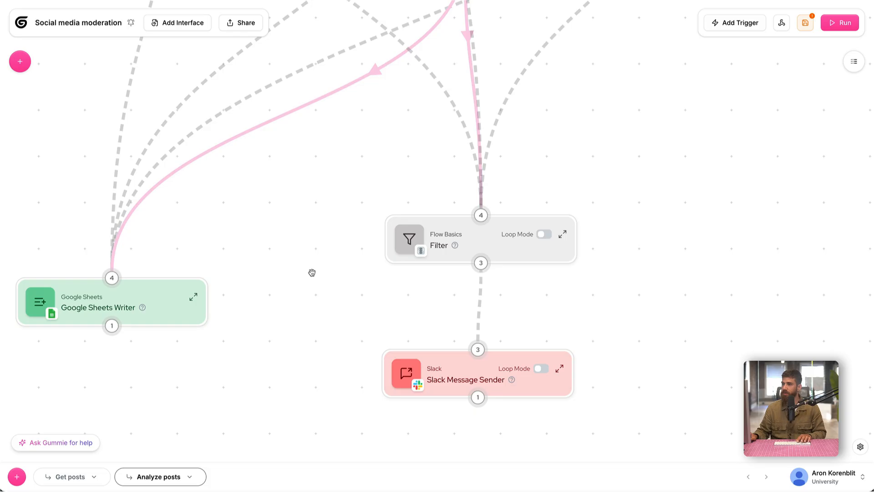
pyautogui.scroll(-3, 312, 271)
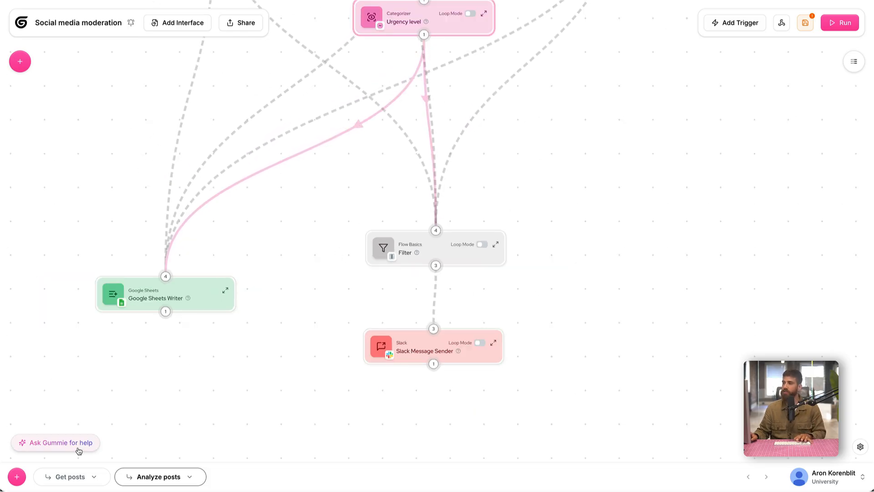
pyautogui.click(75, 476)
# Reposition the Error Shield with its wrapped subflow so it lines up beneath the Twitter Scraper node.
pyautogui.moveTo(419, 183); pyautogui.dragTo(397, 184)
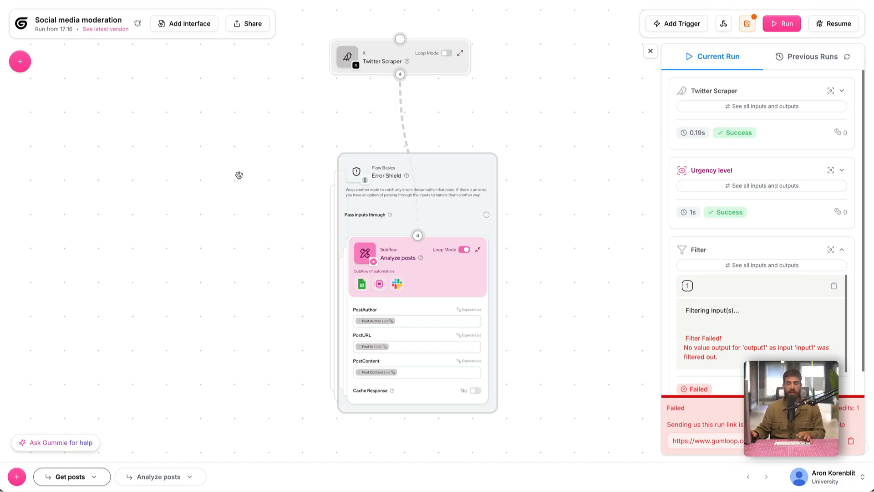
pyautogui.click(378, 179)
pyautogui.moveTo(378, 179); pyautogui.dragTo(308, 192)
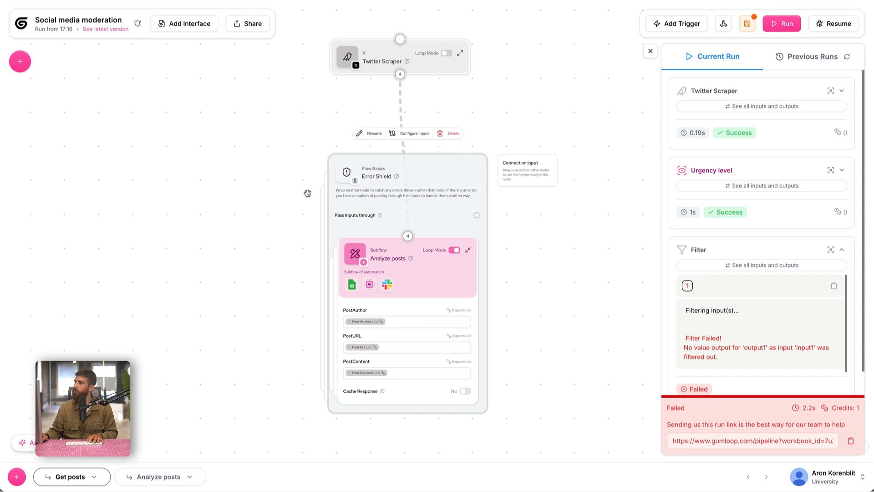
pyautogui.click(307, 193)
# Run the Get posts flow, saving the unsaved subflow changes first.
pyautogui.click(781, 28)
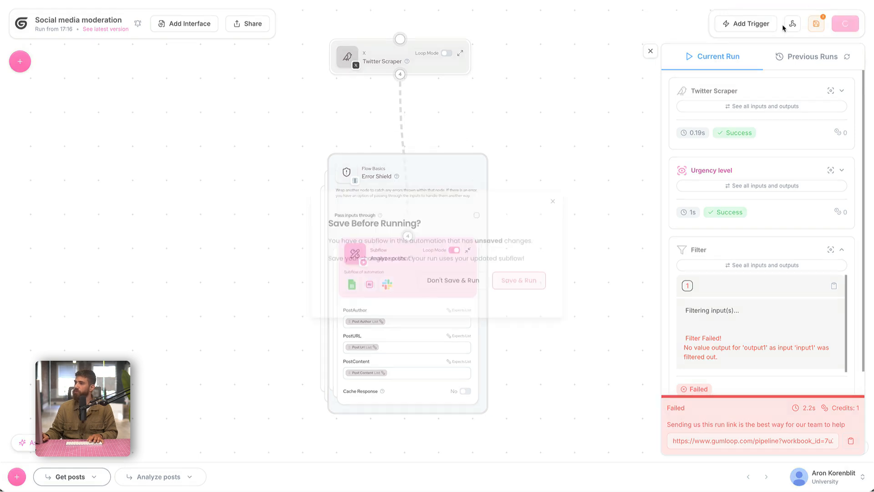
pyautogui.click(505, 282)
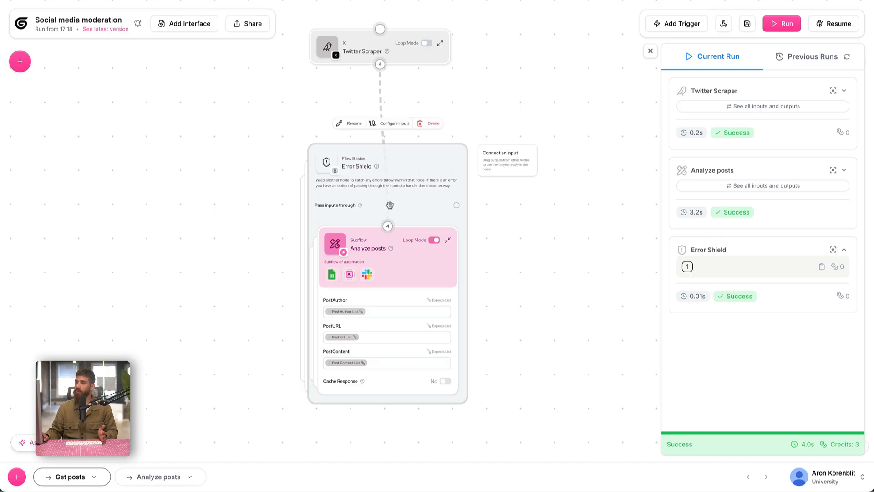
pyautogui.moveTo(237, 131); pyautogui.dragTo(246, 170)
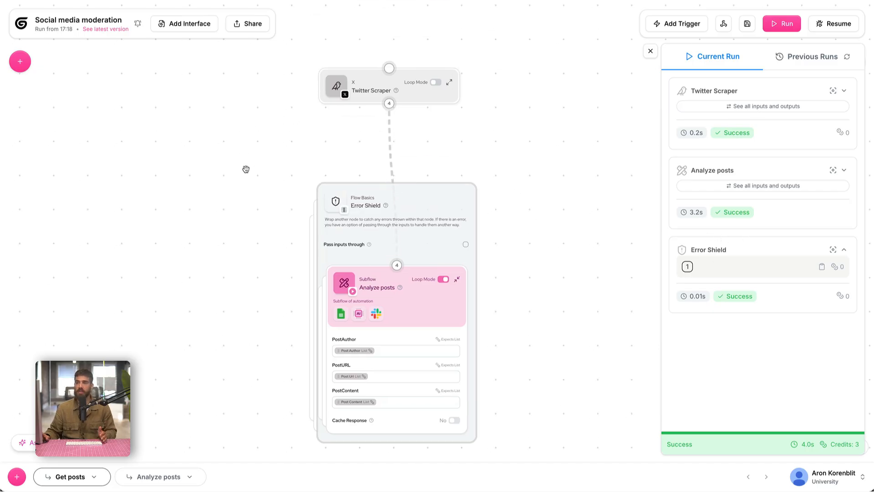
# Add a second Error Shield from the node library and place the Twitter Scraper node inside it.
pyautogui.scroll(-1, 245, 169)
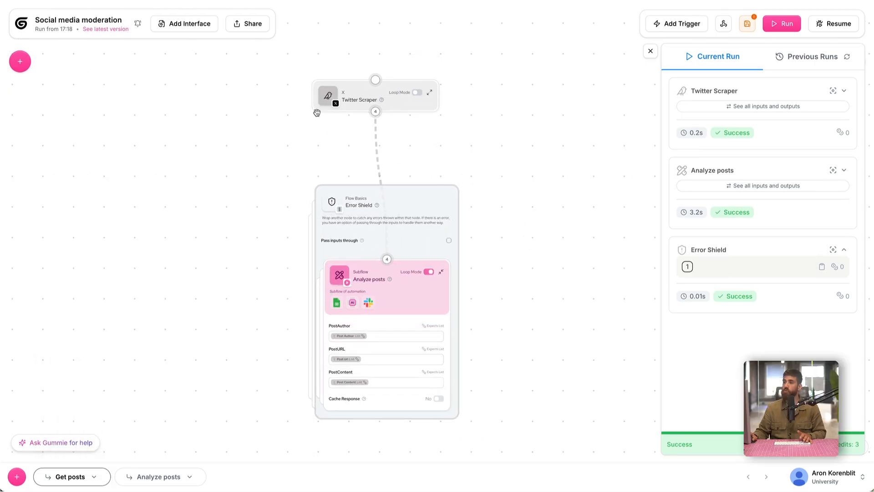
pyautogui.moveTo(285, 102); pyautogui.dragTo(292, 108)
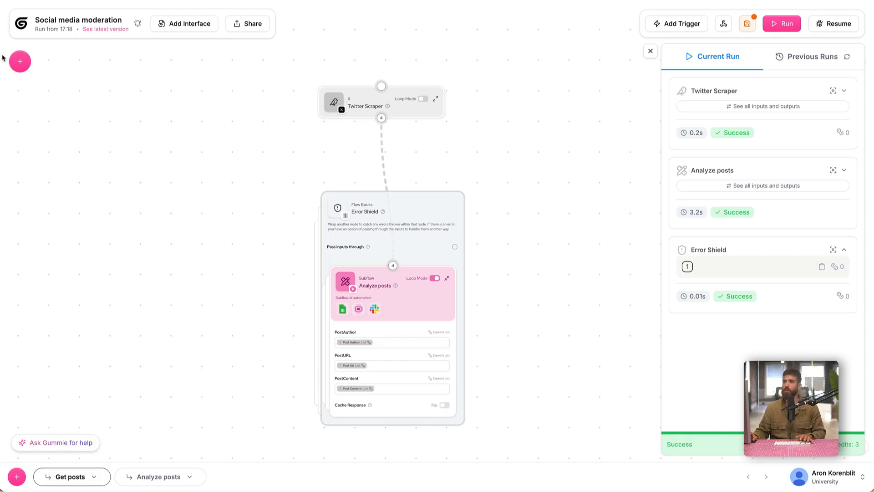
pyautogui.click(20, 62)
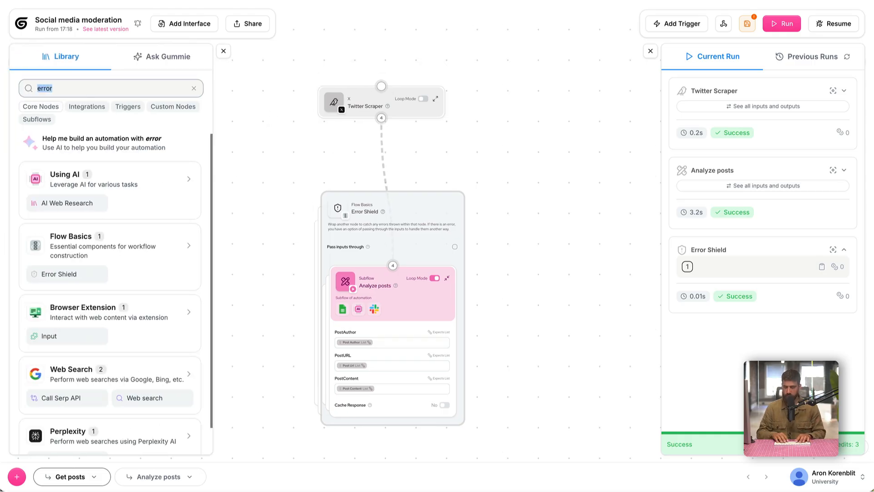
pyautogui.write('error')
pyautogui.moveTo(68, 274); pyautogui.dragTo(589, 79)
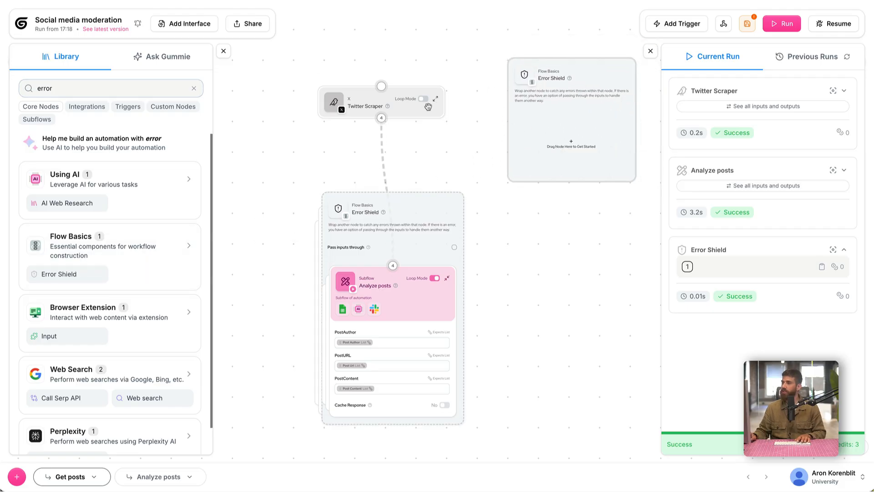
pyautogui.moveTo(403, 105); pyautogui.dragTo(571, 143)
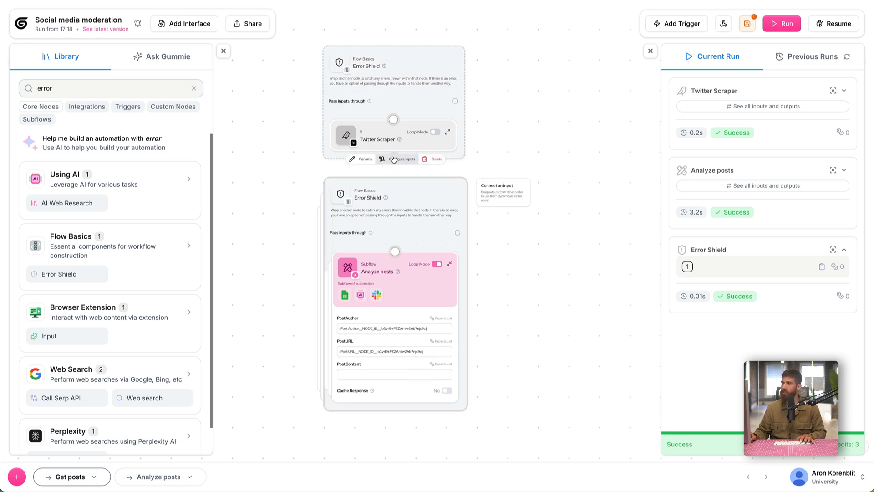
# Connect the shielded Twitter Scraper to Analyze posts and map Post Author, Post Url and Post Content to the PostAuthor, PostURL and PostContent inputs.
pyautogui.moveTo(394, 158); pyautogui.dragTo(395, 252)
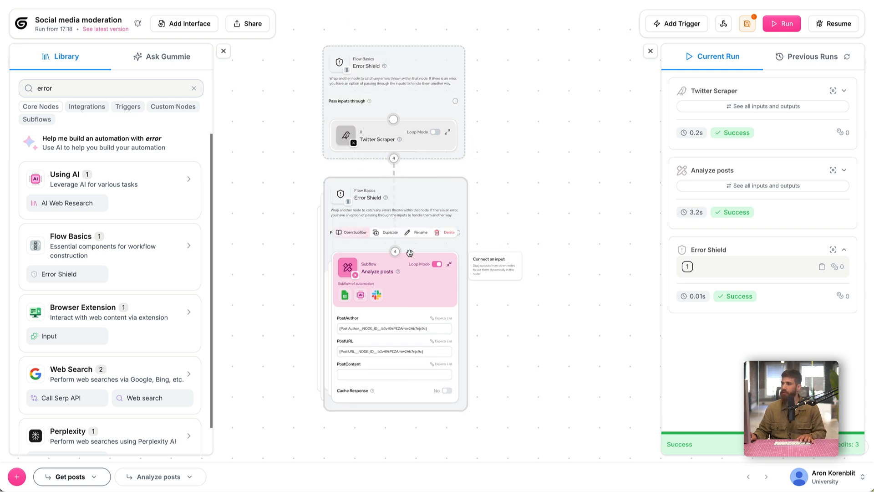
pyautogui.scroll(3, 401, 444)
pyautogui.moveTo(439, 281); pyautogui.dragTo(315, 281)
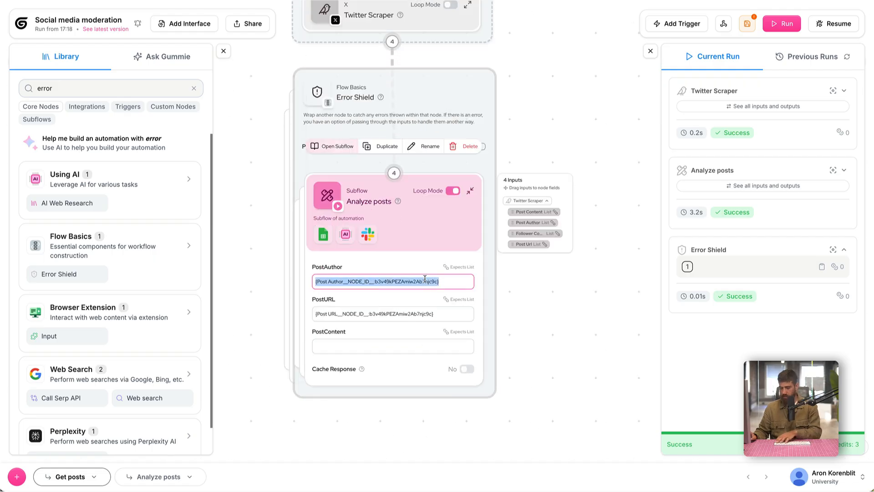
pyautogui.press('BackSpace')
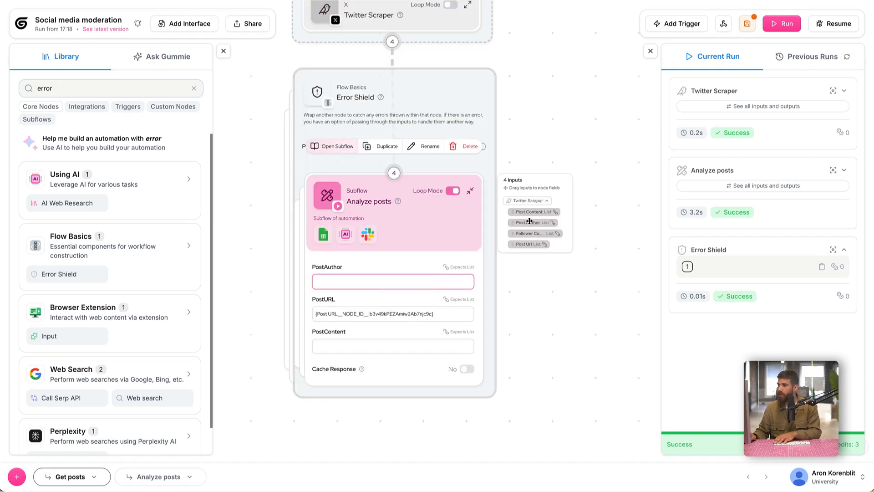
pyautogui.moveTo(529, 221); pyautogui.dragTo(378, 282)
pyautogui.moveTo(436, 326); pyautogui.dragTo(315, 326)
pyautogui.press('BackSpace')
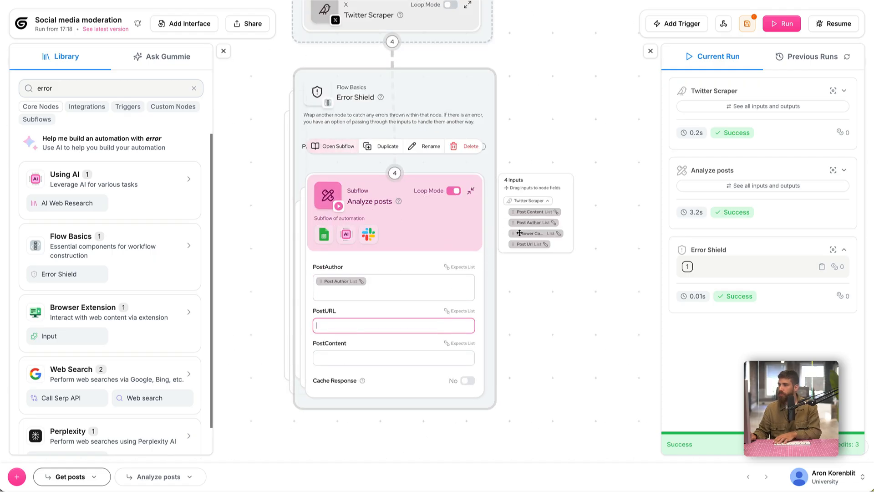
pyautogui.moveTo(528, 245); pyautogui.dragTo(367, 326)
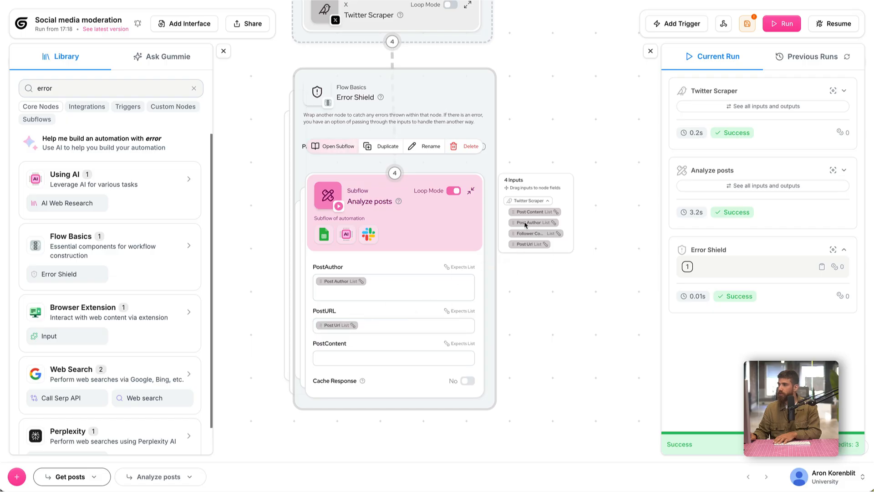
pyautogui.moveTo(525, 211); pyautogui.dragTo(364, 360)
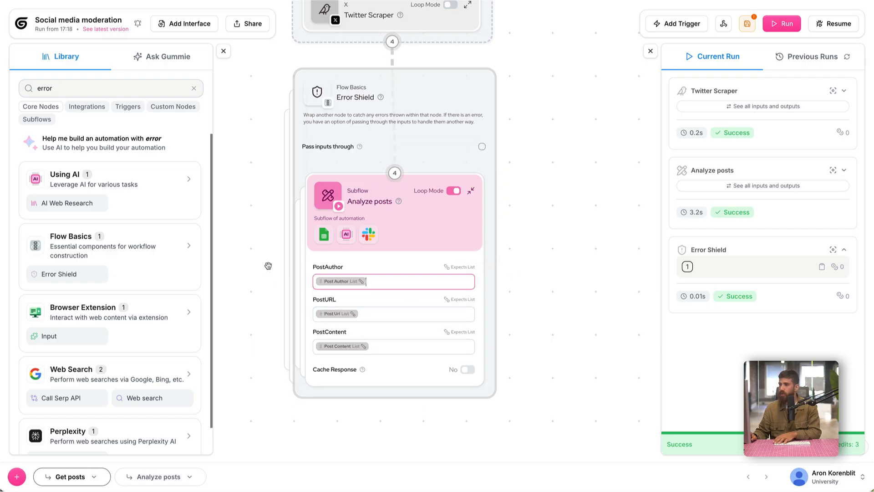
# Set the Twitter Scraper's date range to the last 1 hour and run the Get posts flow.
pyautogui.scroll(2, 262, 207)
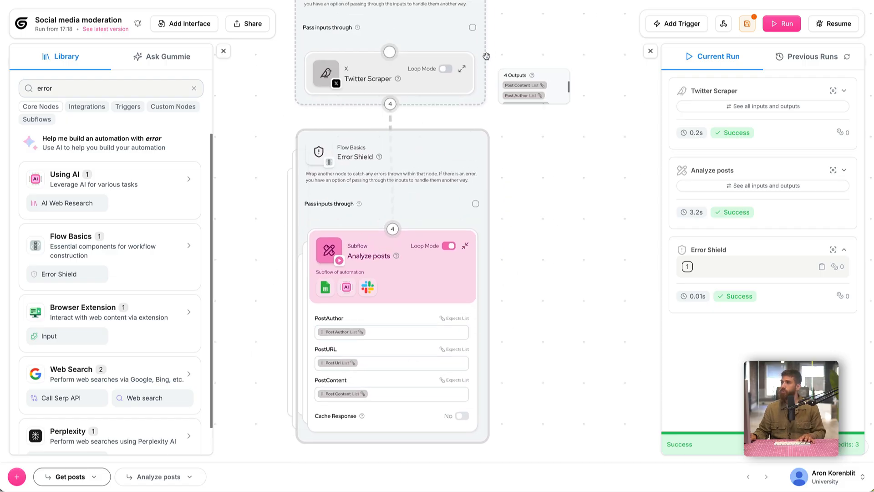
pyautogui.click(462, 68)
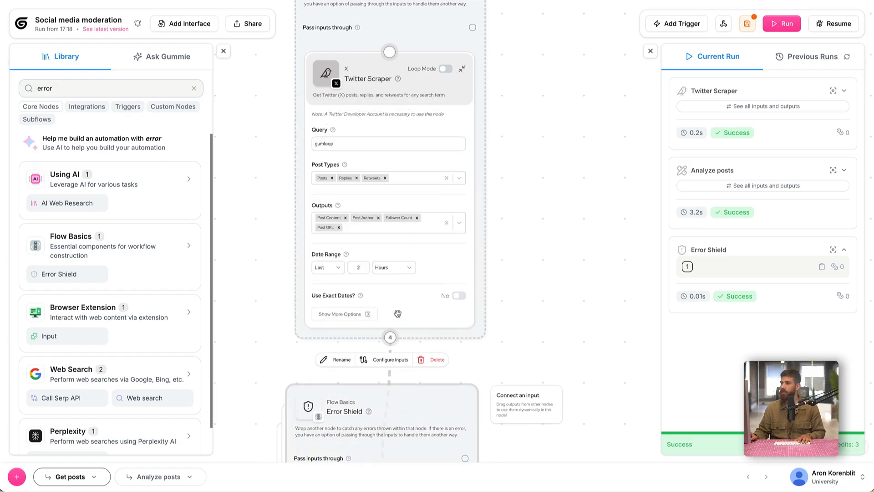
pyautogui.scroll(-1, 522, 214)
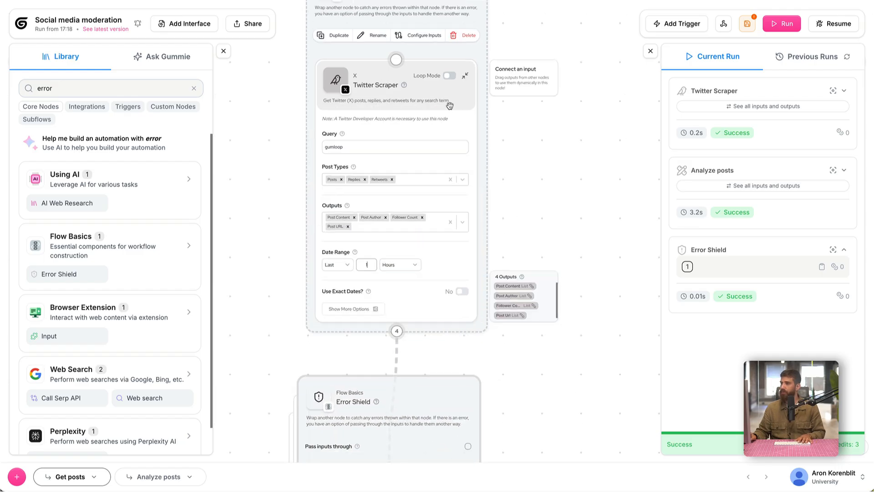
pyautogui.click(465, 77)
pyautogui.click(776, 21)
pyautogui.scroll(-1, 522, 246)
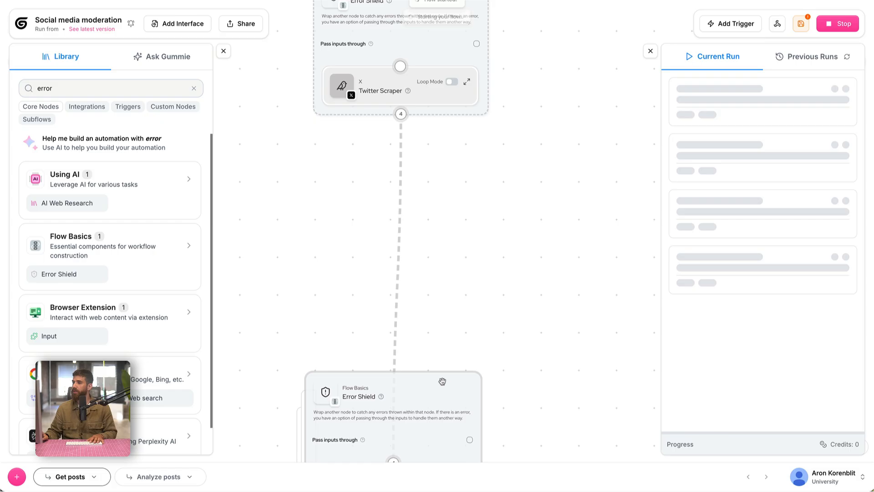
pyautogui.click(223, 51)
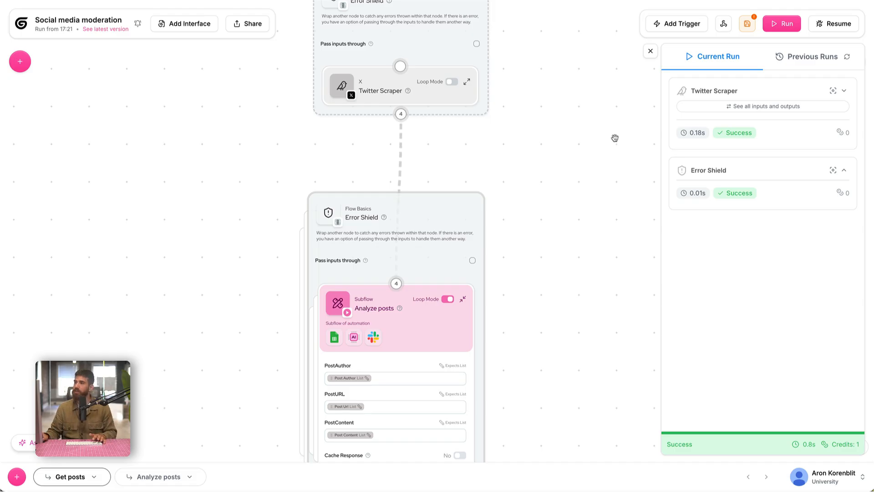
# Space the two Error Shields further apart, lining up the Twitter Scraper's shield above the one holding Analyze posts.
pyautogui.scroll(-2, 572, 184)
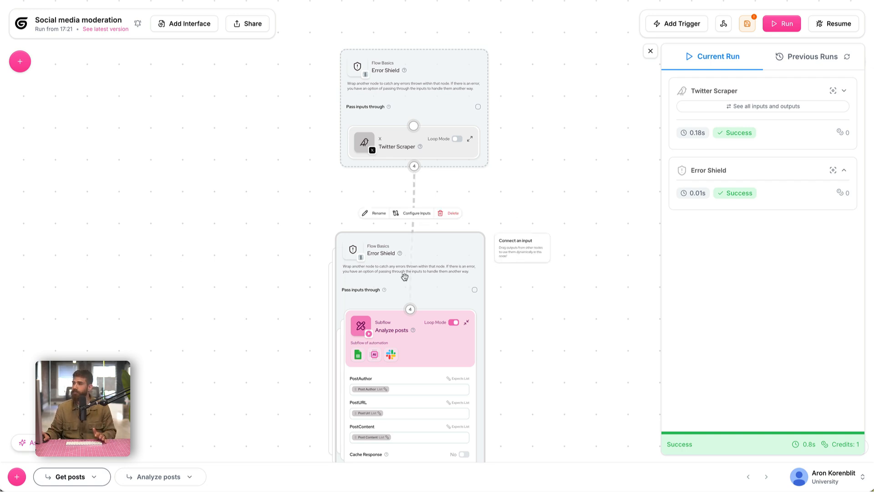
pyautogui.moveTo(404, 276); pyautogui.dragTo(412, 358)
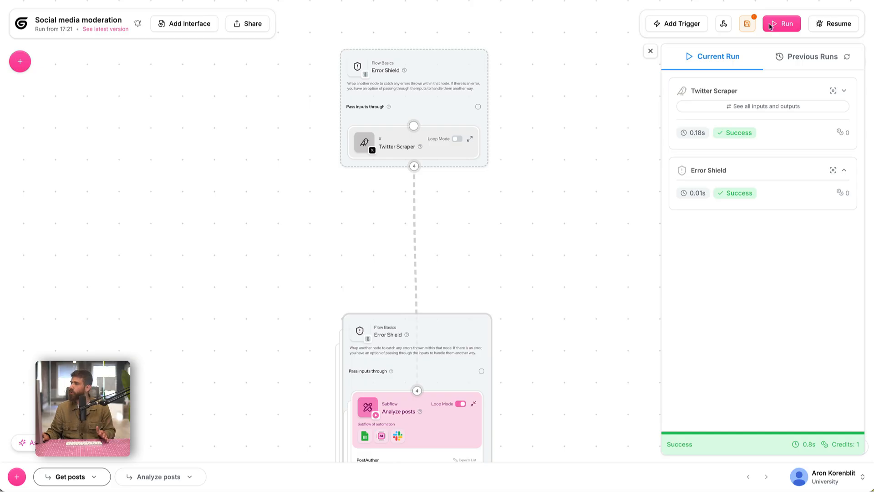
pyautogui.moveTo(463, 142); pyautogui.dragTo(466, 110)
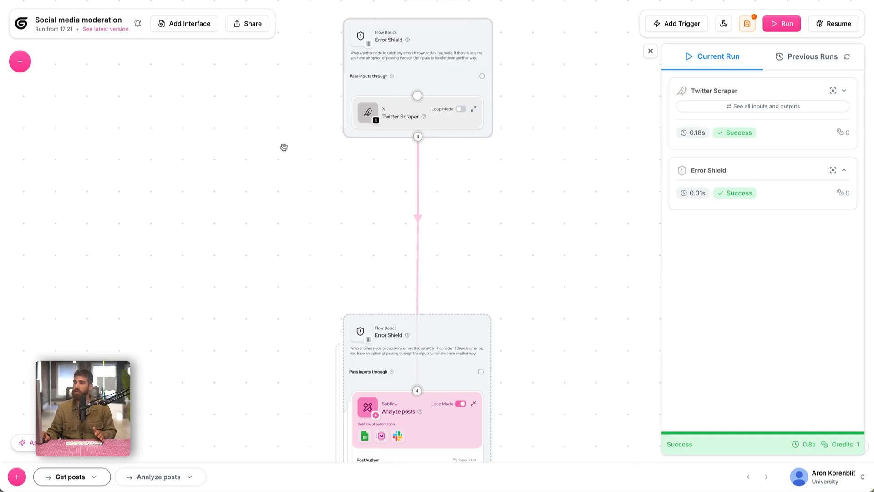
# Set the Twitter Scraper's date range to the last 4 hours and collapse the node.
pyautogui.click(473, 110)
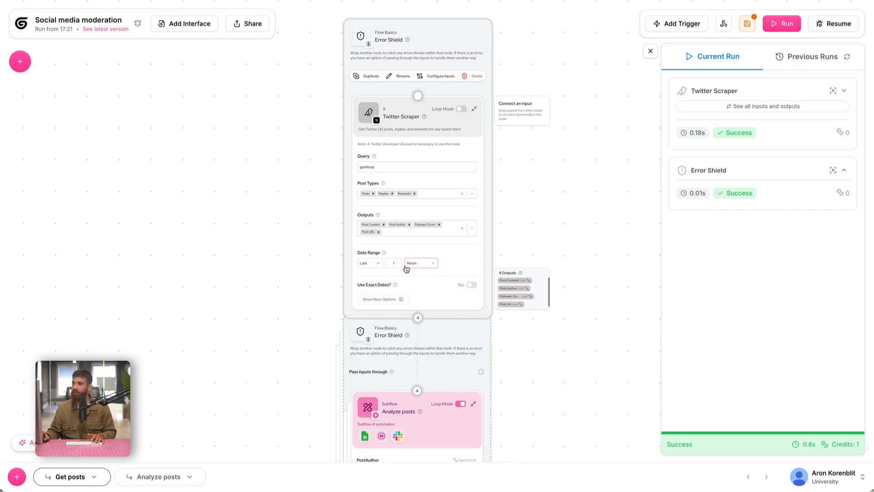
pyautogui.scroll(5, 512, 241)
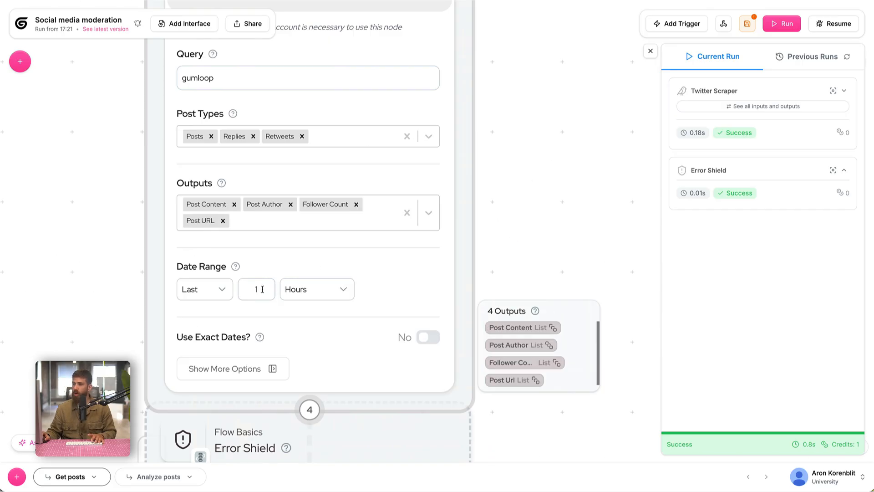
pyautogui.write('4')
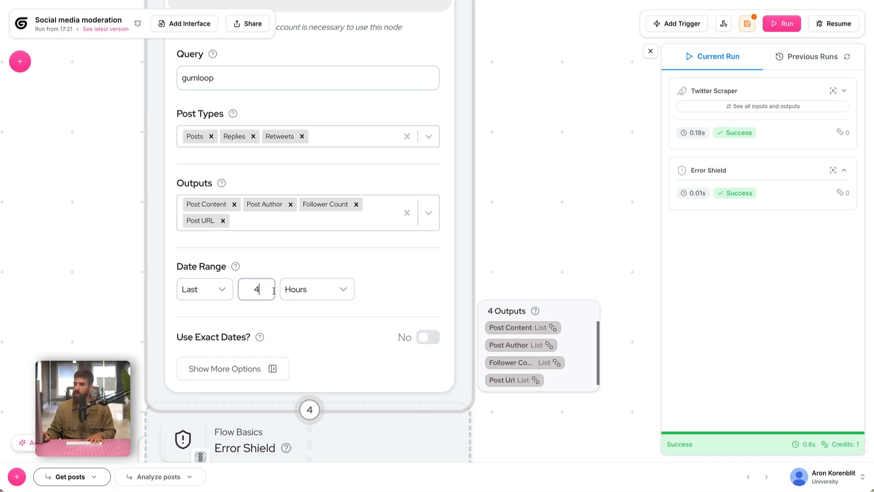
pyautogui.press('Tab')
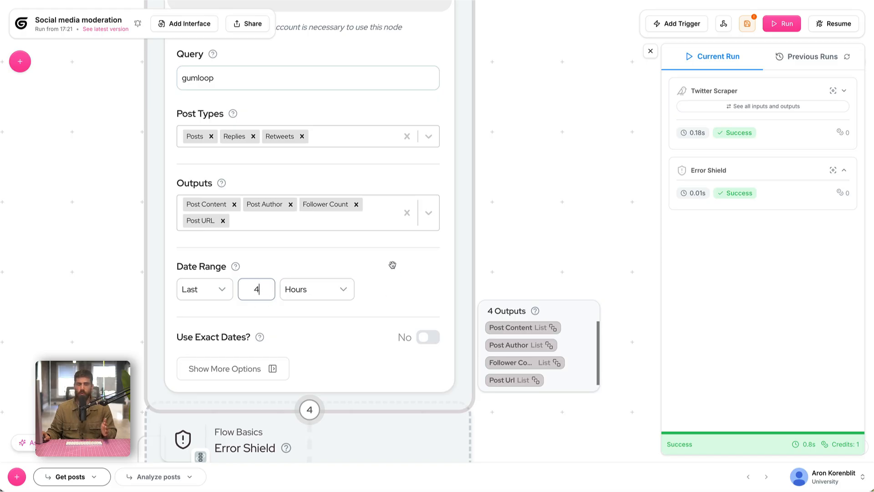
pyautogui.scroll(-1, 390, 262)
pyautogui.scroll(-3, 527, 184)
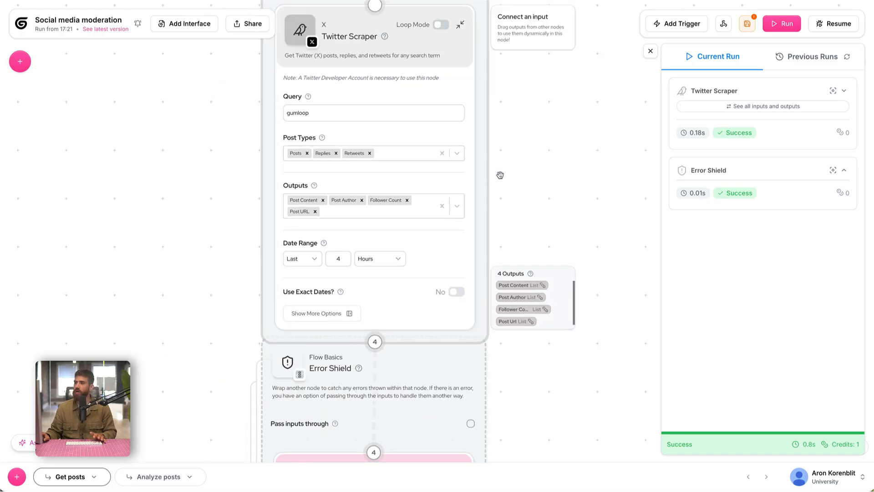
pyautogui.scroll(-2, 500, 176)
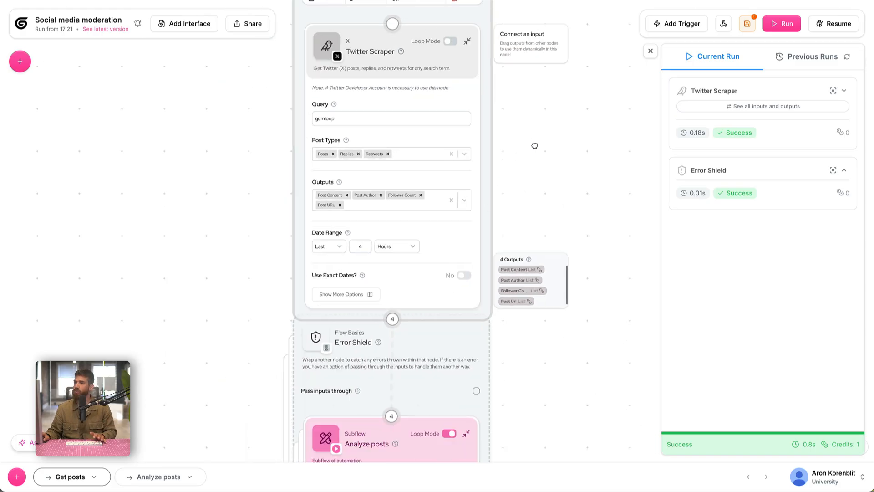
pyautogui.click(464, 44)
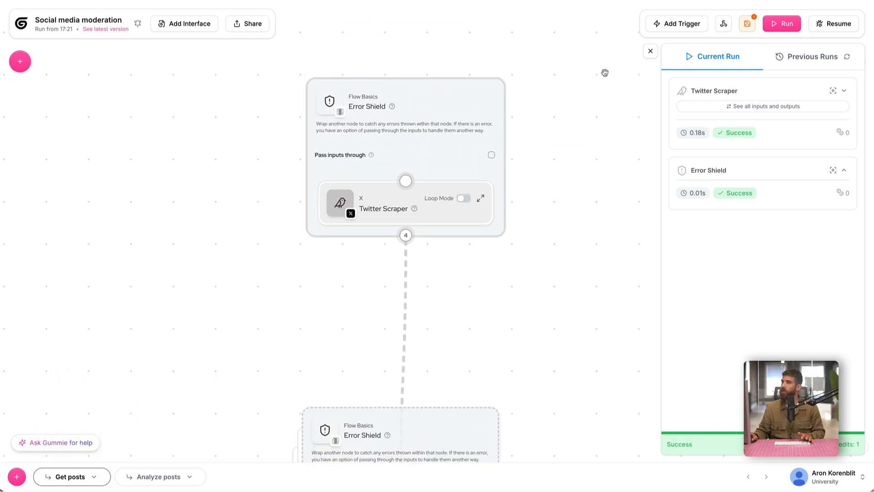
# Create a time trigger that runs the automation "Every 4 hours", generating the schedule from that description.
pyautogui.click(665, 25)
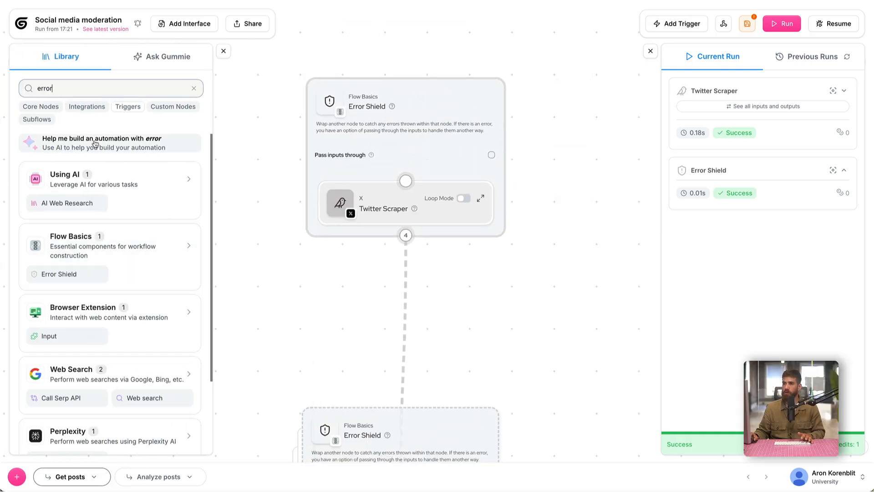
pyautogui.scroll(-3, 107, 322)
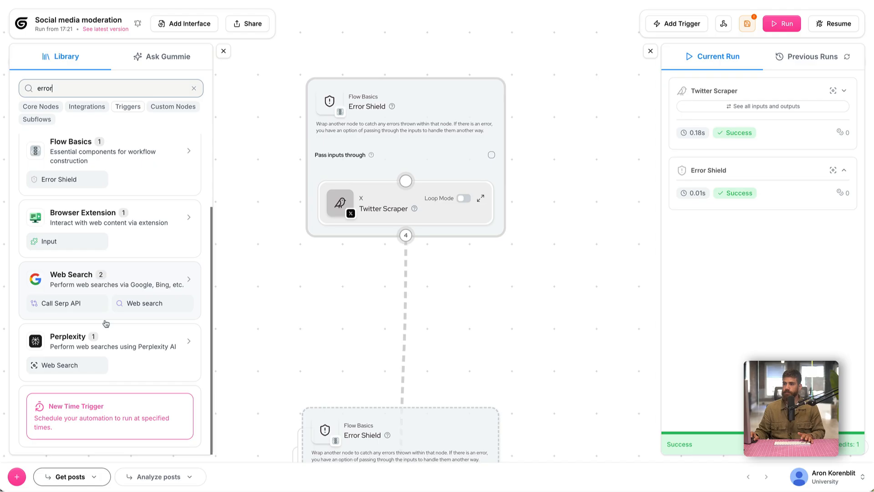
pyautogui.click(91, 418)
pyautogui.click(336, 237)
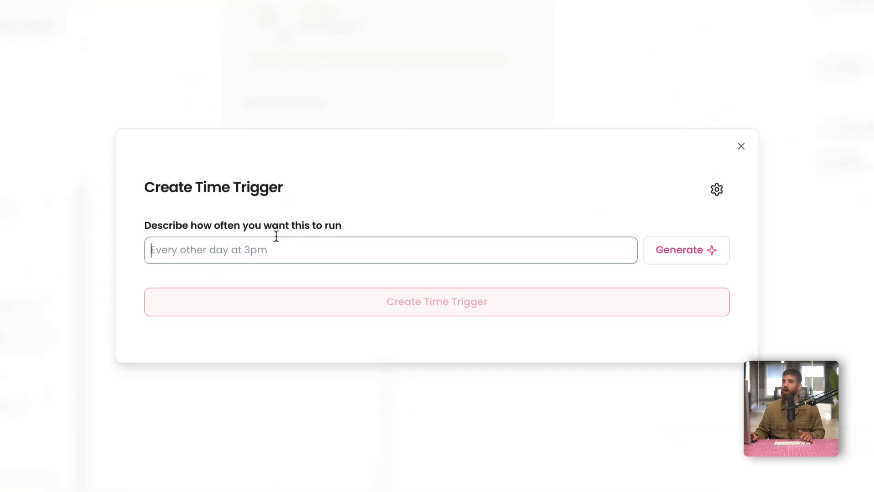
pyautogui.write('Everu')
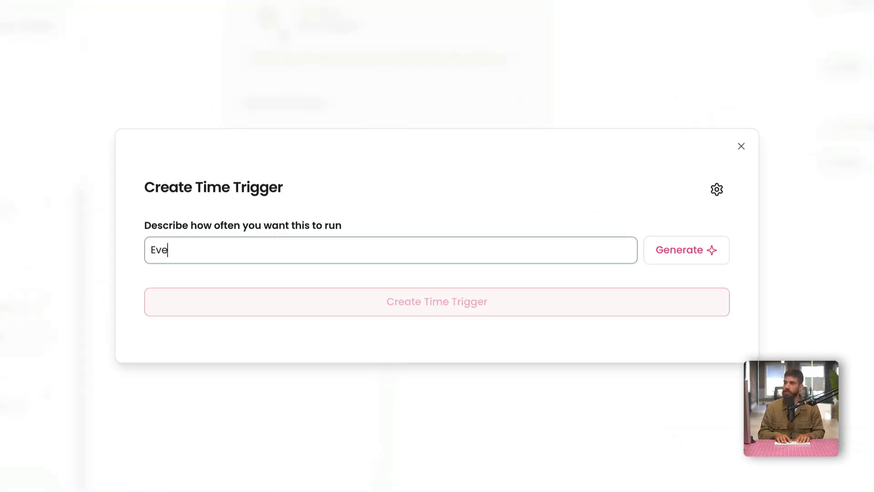
pyautogui.press('BackSpace')
pyautogui.press('BackSpace')
pyautogui.write('y 4 h')
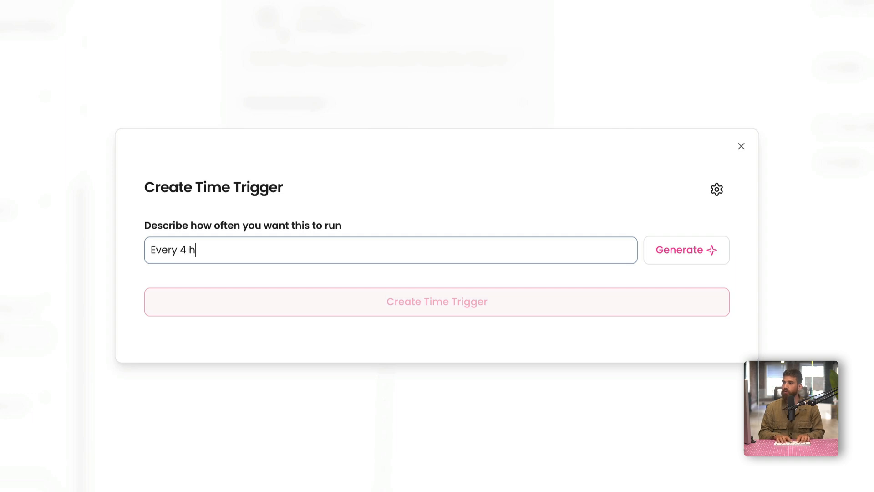
pyautogui.write('ours')
pyautogui.click(681, 249)
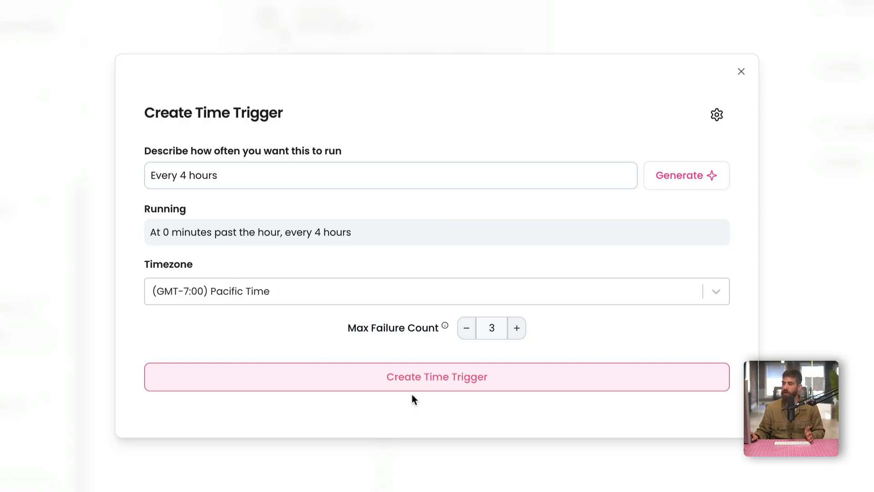
pyautogui.click(411, 380)
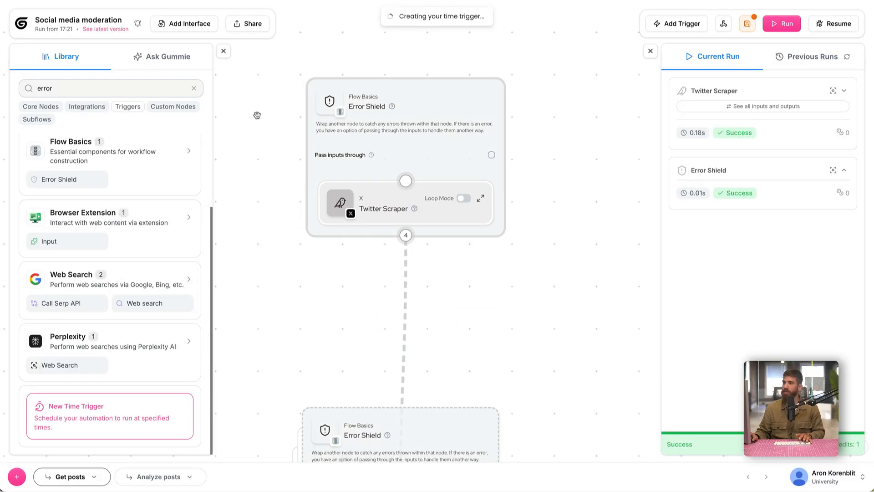
pyautogui.click(223, 50)
# Move the Analyze posts Error Shield up closer to the Twitter Scraper's shield and close the run results.
pyautogui.scroll(-1, 319, 357)
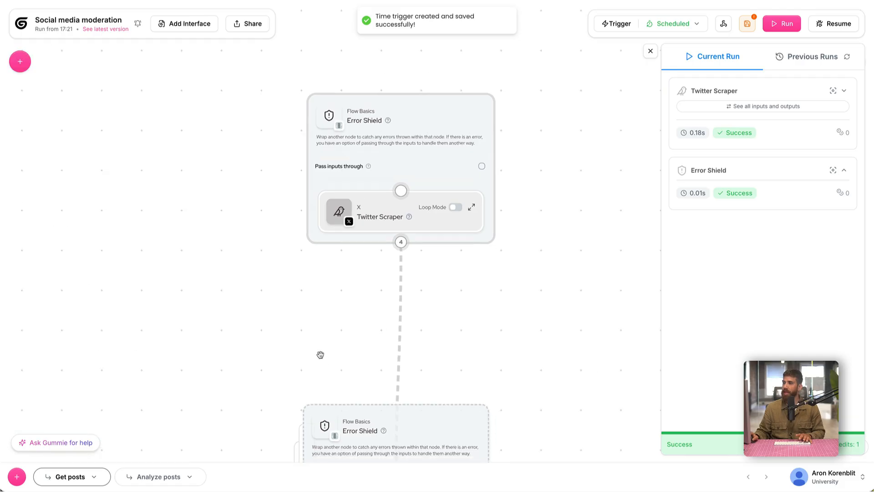
pyautogui.moveTo(353, 424); pyautogui.dragTo(362, 320)
pyautogui.scroll(-3, 530, 272)
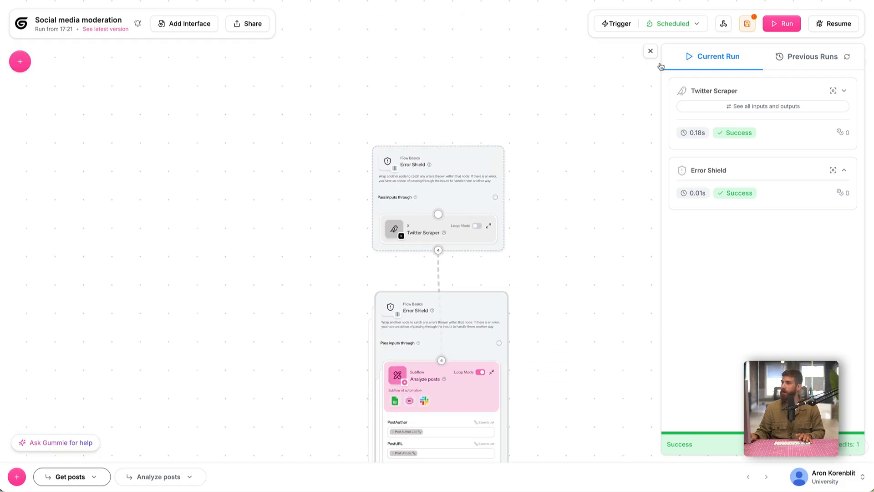
pyautogui.click(651, 51)
pyautogui.scroll(-5, 550, 240)
pyautogui.moveTo(462, 61)
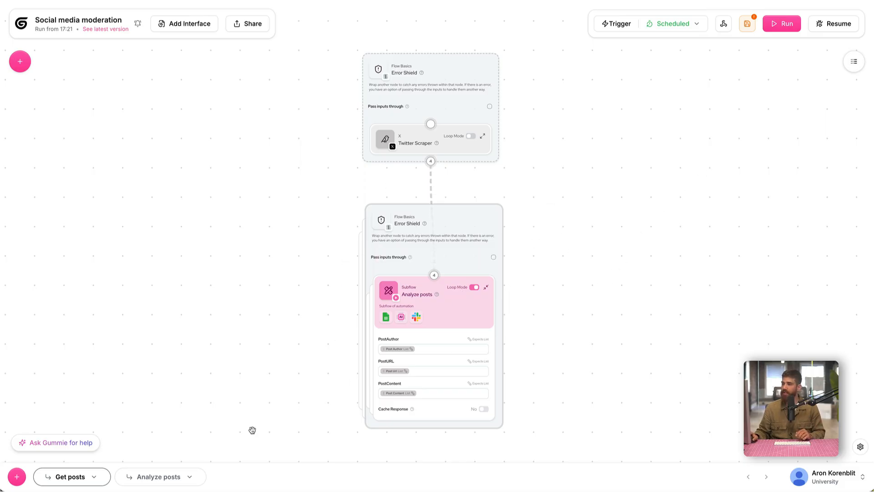
# Open the Analyze posts flow and examine its Urgency level, Filter, Google Sheets Writer and Slack Message Sender nodes.
pyautogui.click(148, 481)
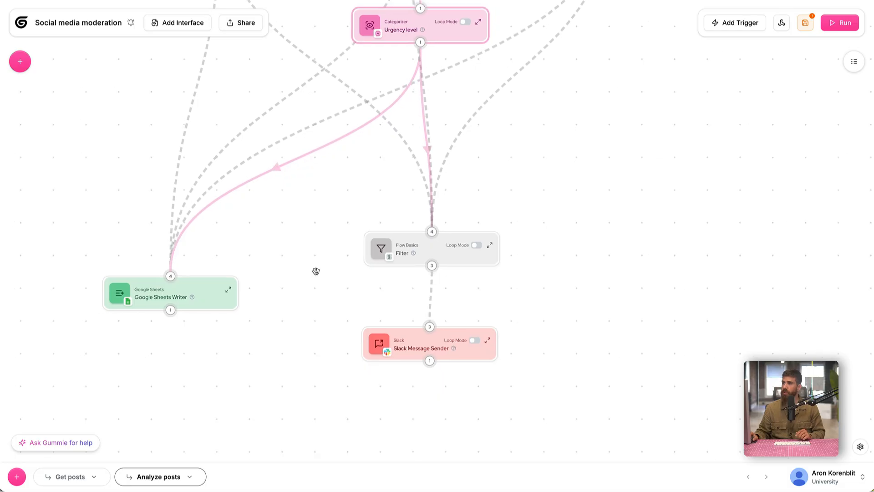
pyautogui.moveTo(331, 317); pyautogui.dragTo(331, 358)
pyautogui.scroll(-1, 330, 357)
pyautogui.moveTo(289, 387); pyautogui.dragTo(294, 374)
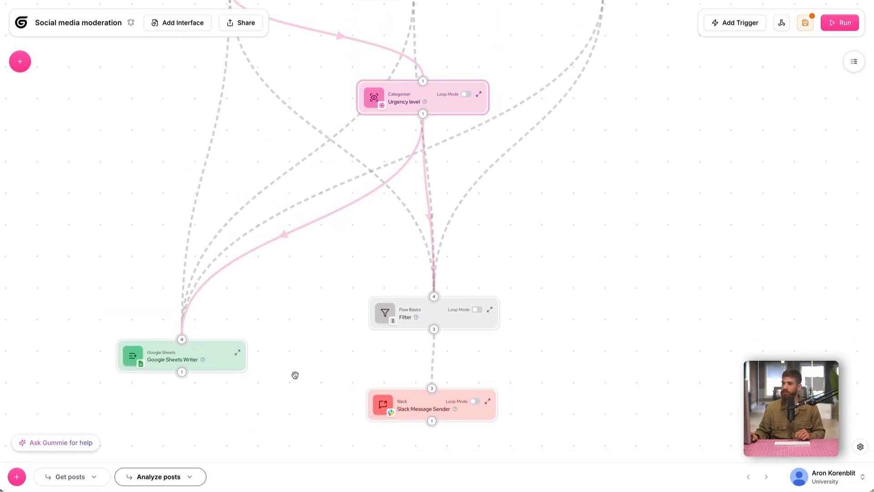
pyautogui.moveTo(432, 318)
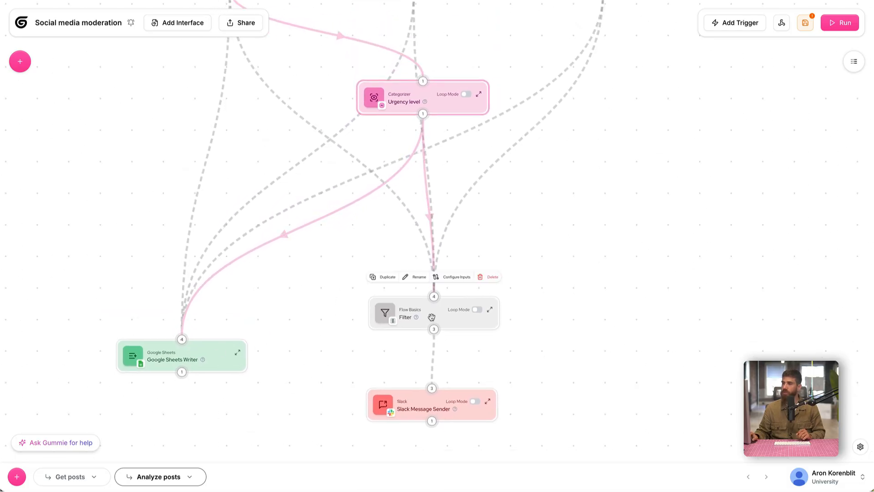